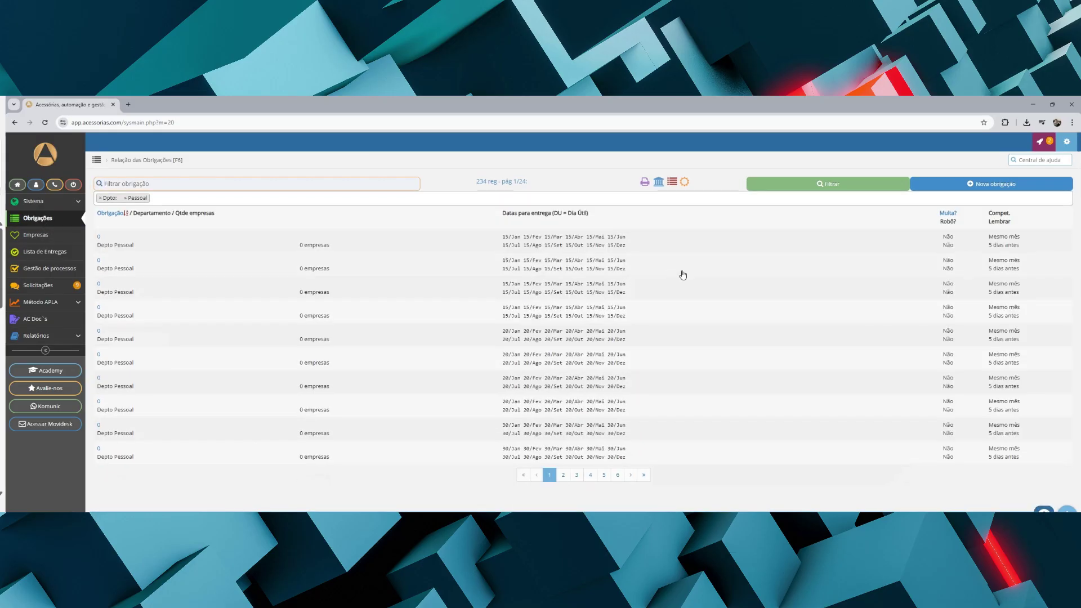
- Open the obligation groups list, show and hide the Pessoal obligations of DP - FOLHA DIA 30, and return to the list
left_click(675, 185)
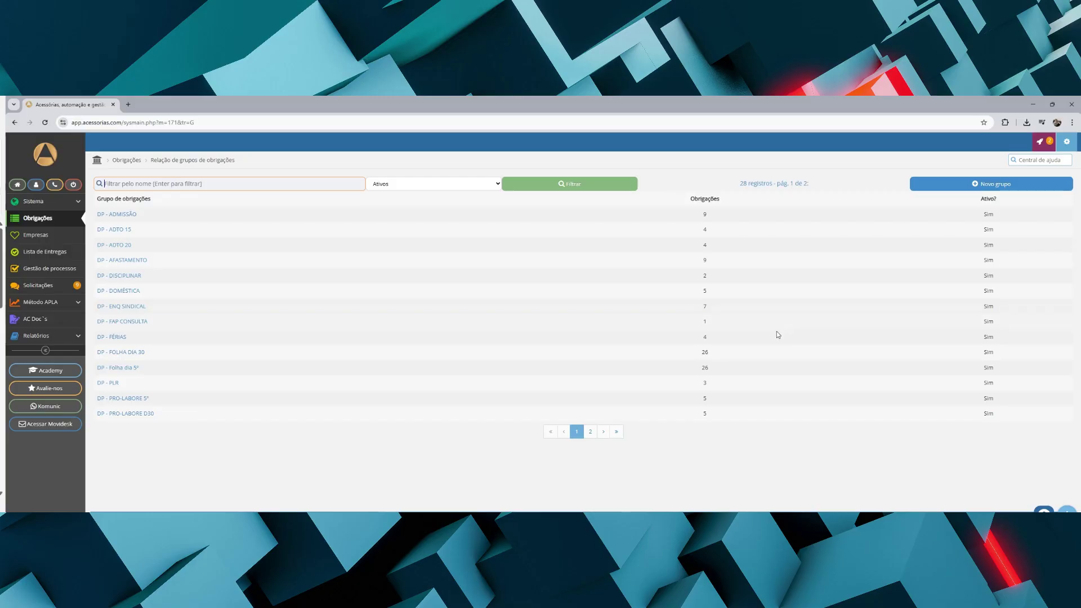
left_click(118, 353)
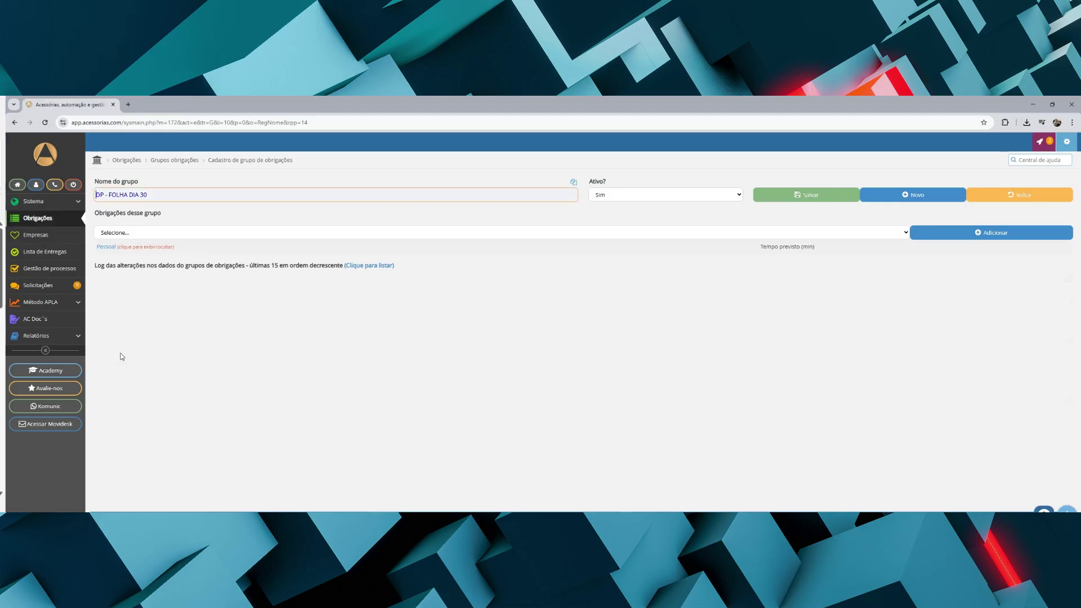
left_click(101, 246)
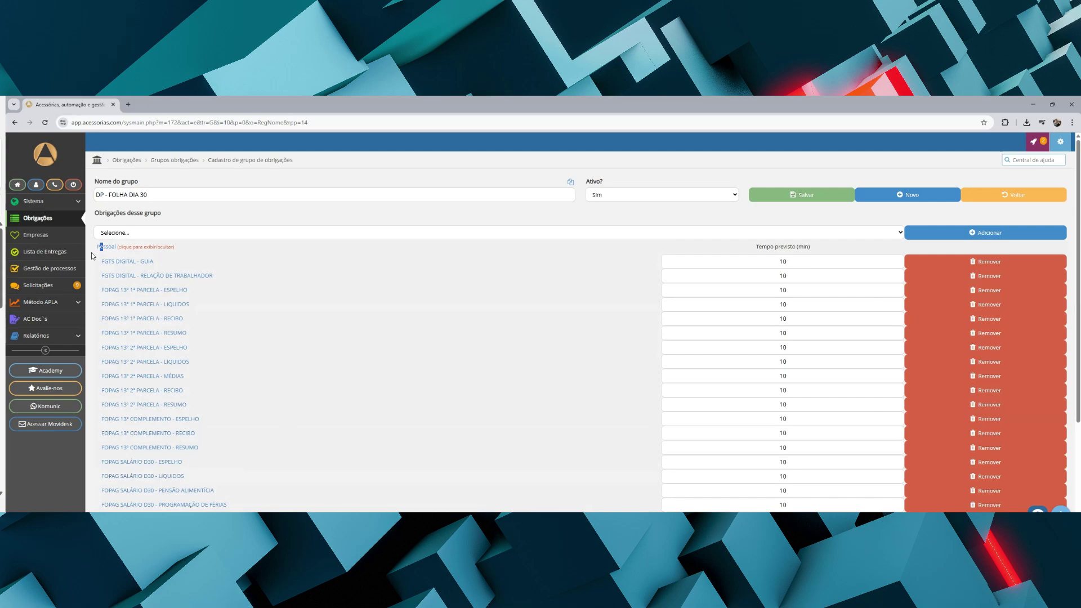
left_click(105, 248)
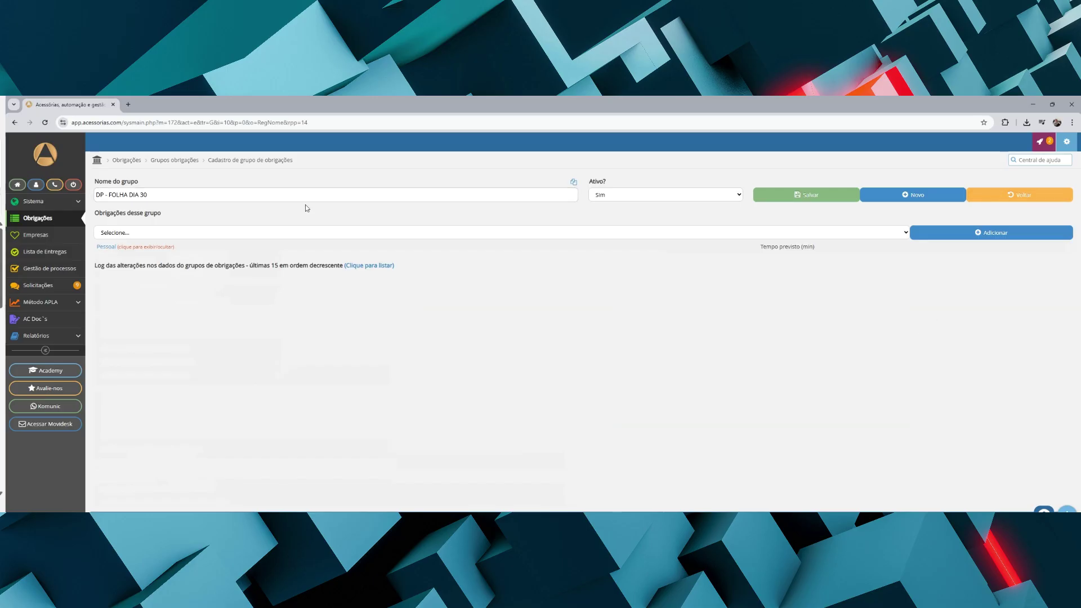
left_click(1018, 194)
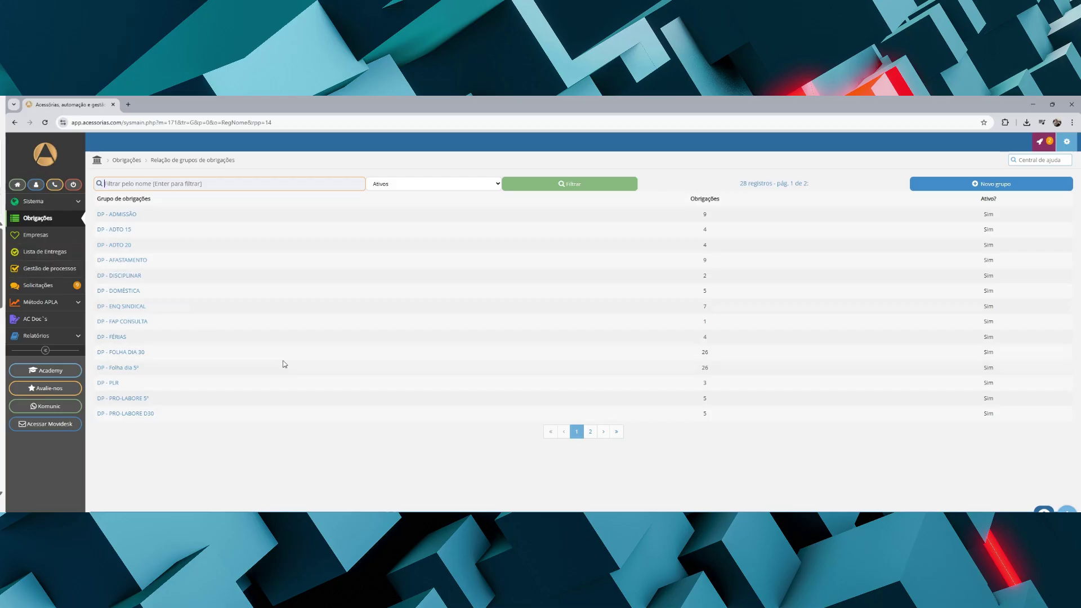
- Reopen the DP - FOLHA DIA 30 group and review its full list of Pessoal obligations before returning to the groups
left_click(128, 353)
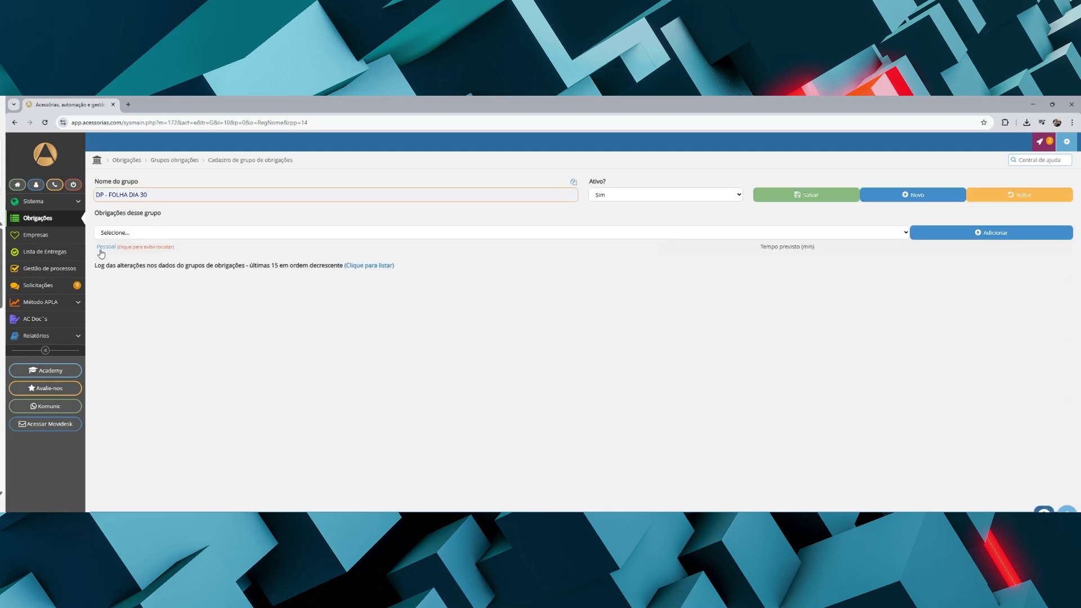
left_click(102, 248)
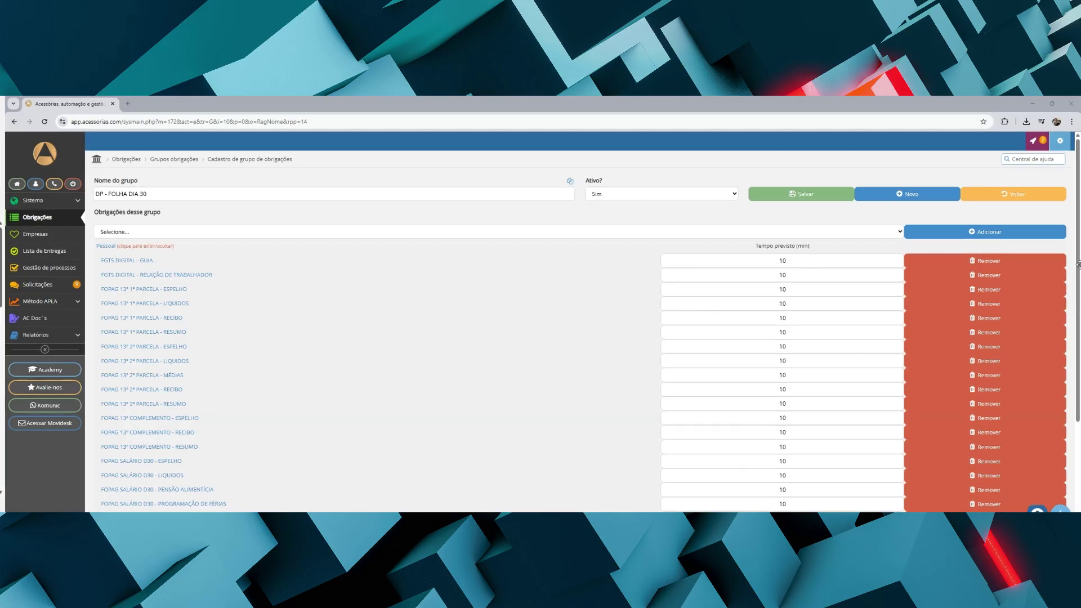
left_click_drag(1078, 265, 1073, 388)
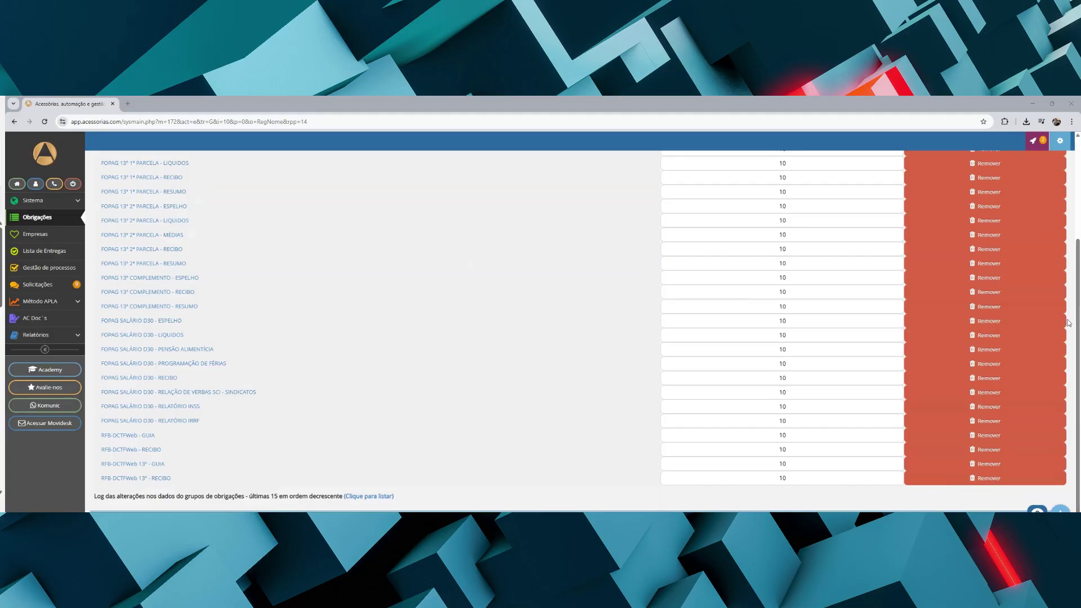
left_click_drag(1078, 328, 1077, 272)
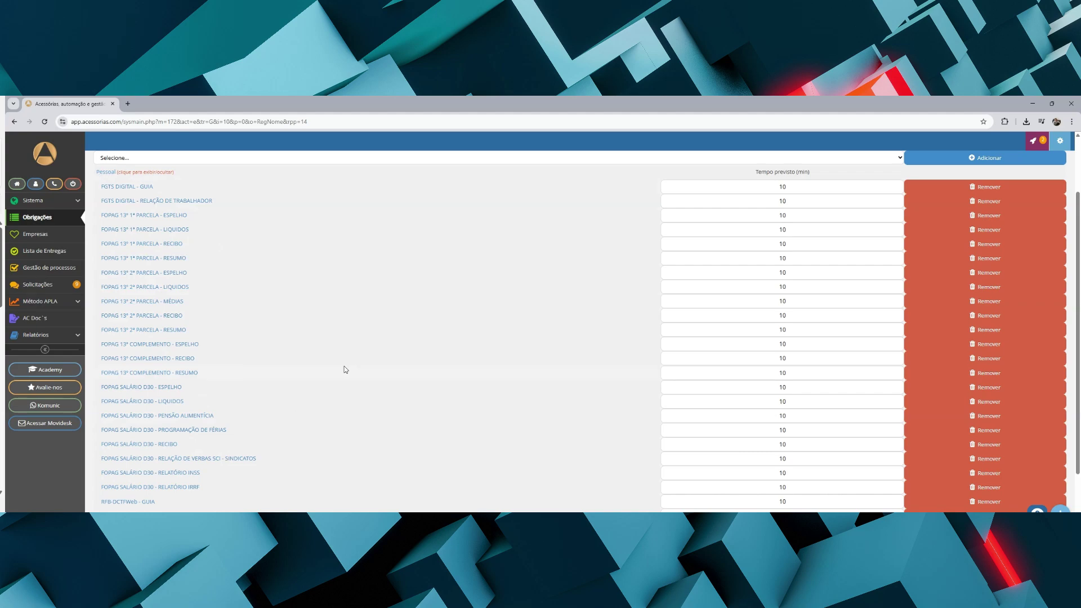
scroll(1078, 224, "down", 3)
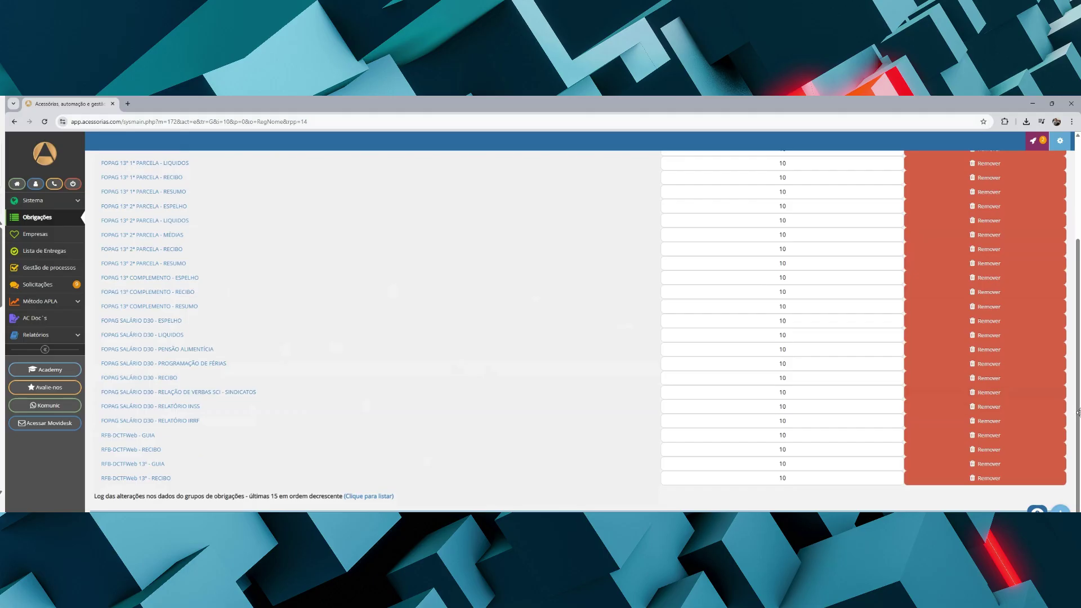
left_click_drag(1078, 420, 1079, 288)
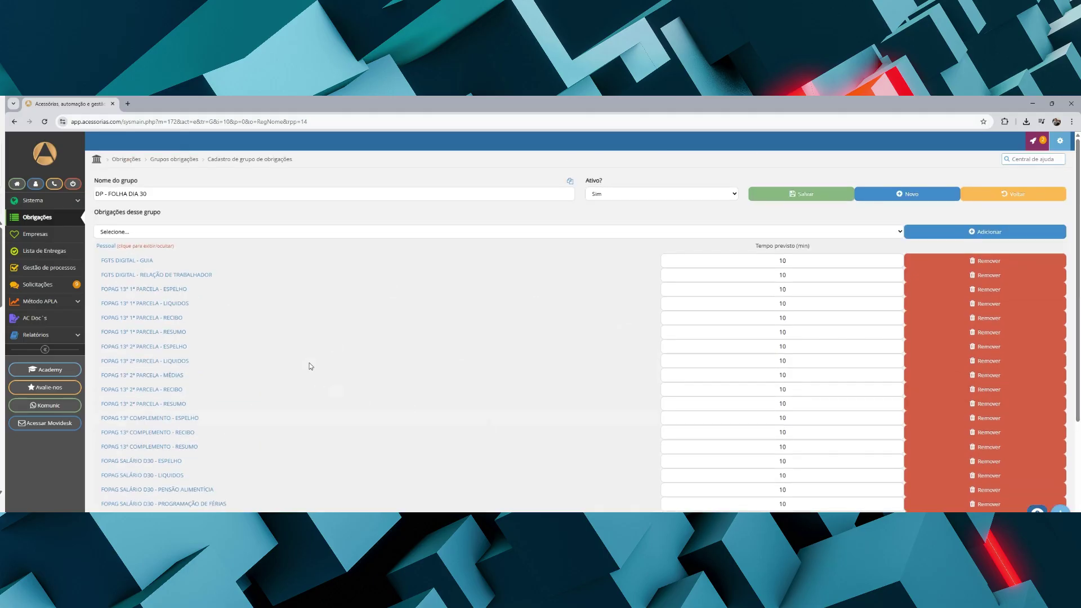
left_click(108, 248)
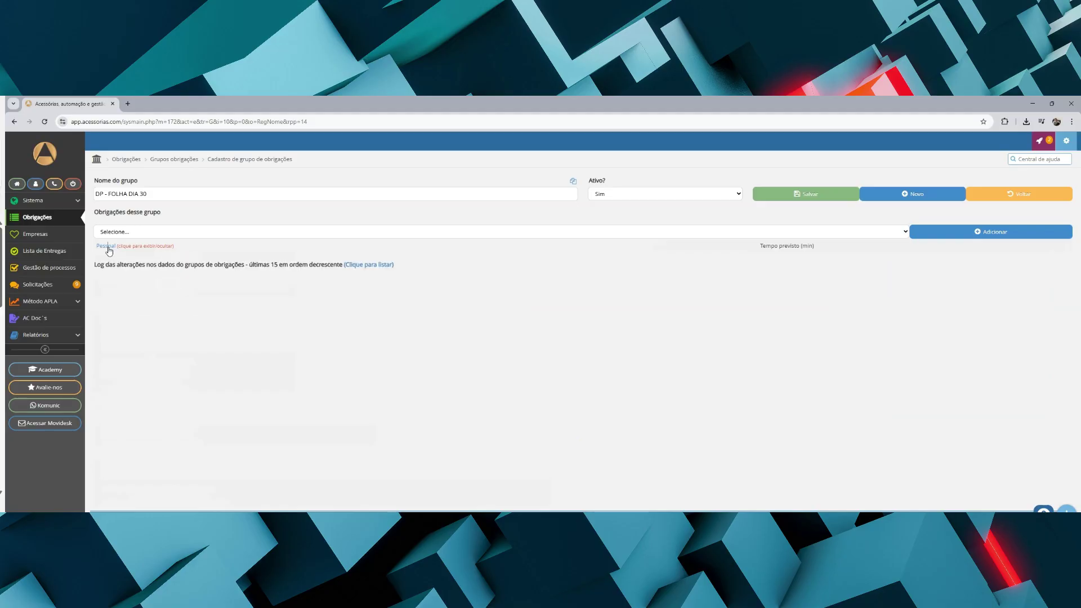
left_click(1023, 194)
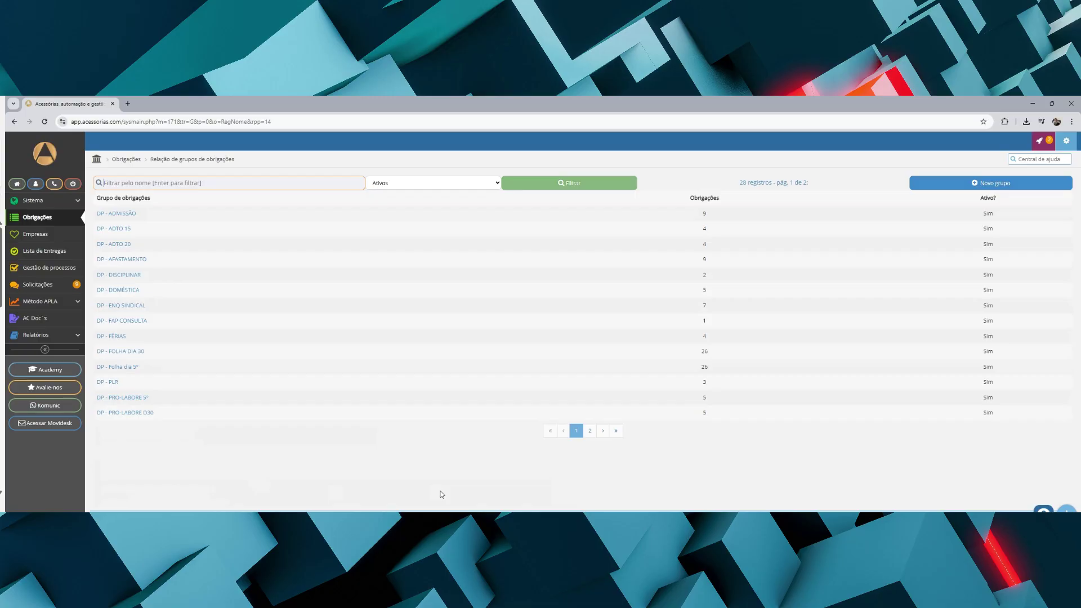
- Examine the Fiscal obligations of the groups EF - Simples Nacional - Com Inscrição and EF - Simples Nacional - Sem Inscrição
left_click(588, 433)
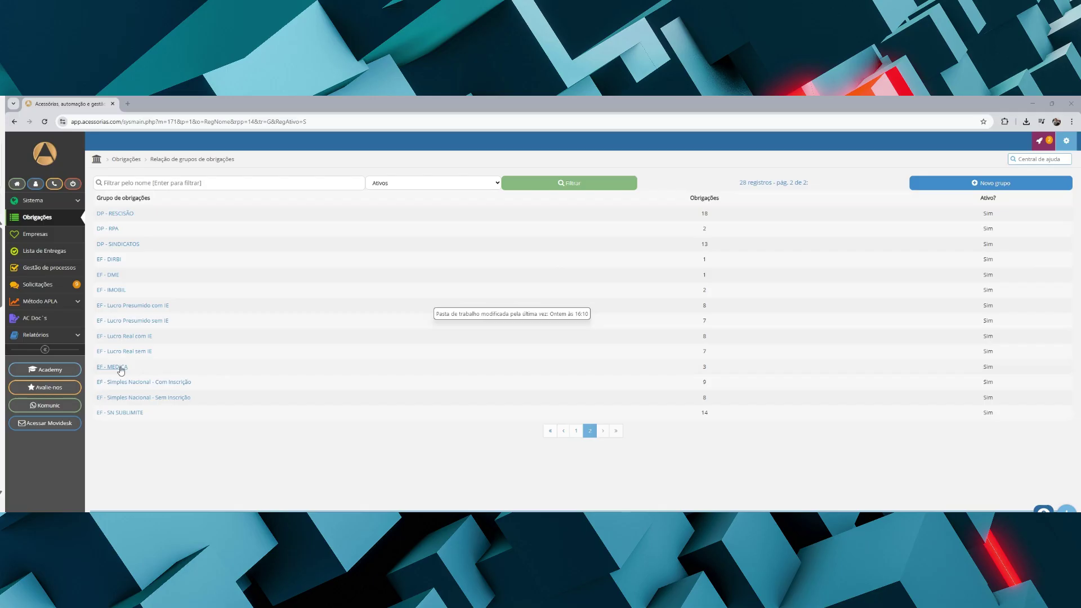
left_click(127, 386)
left_click(105, 248)
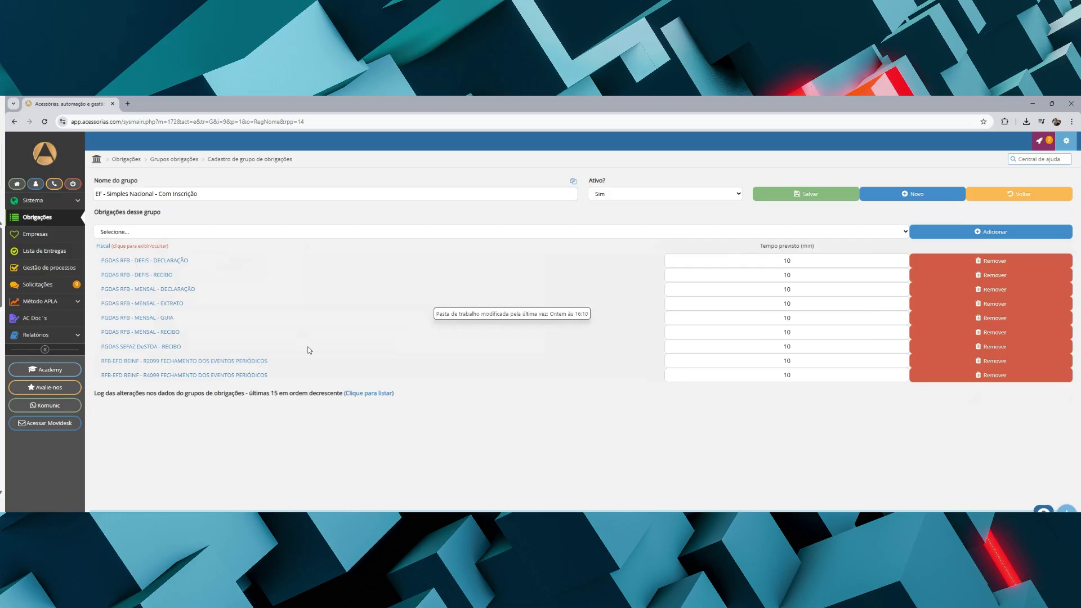
left_click(990, 194)
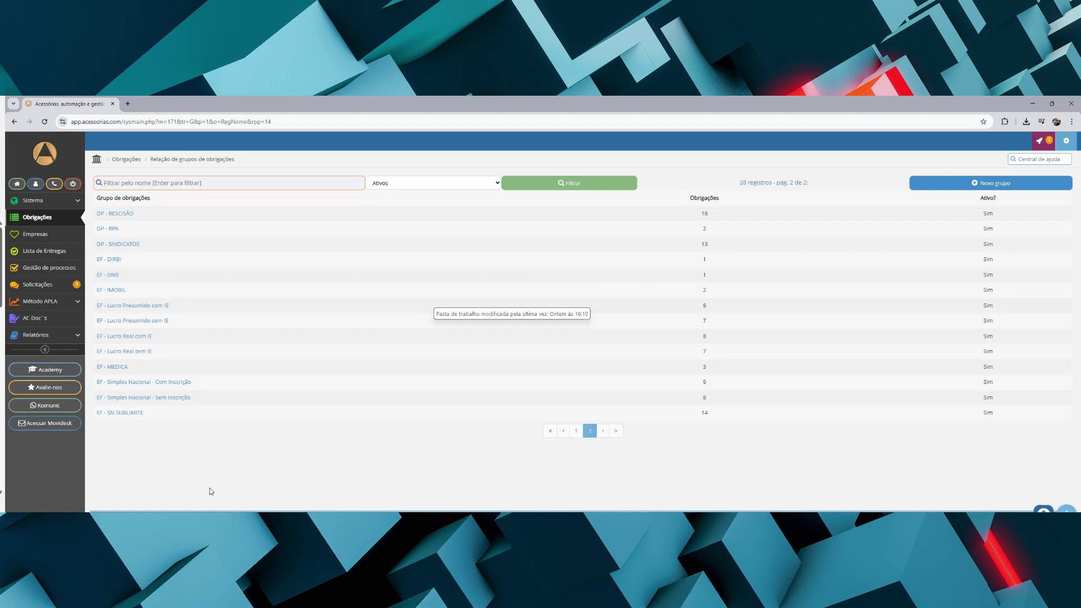
left_click(170, 398)
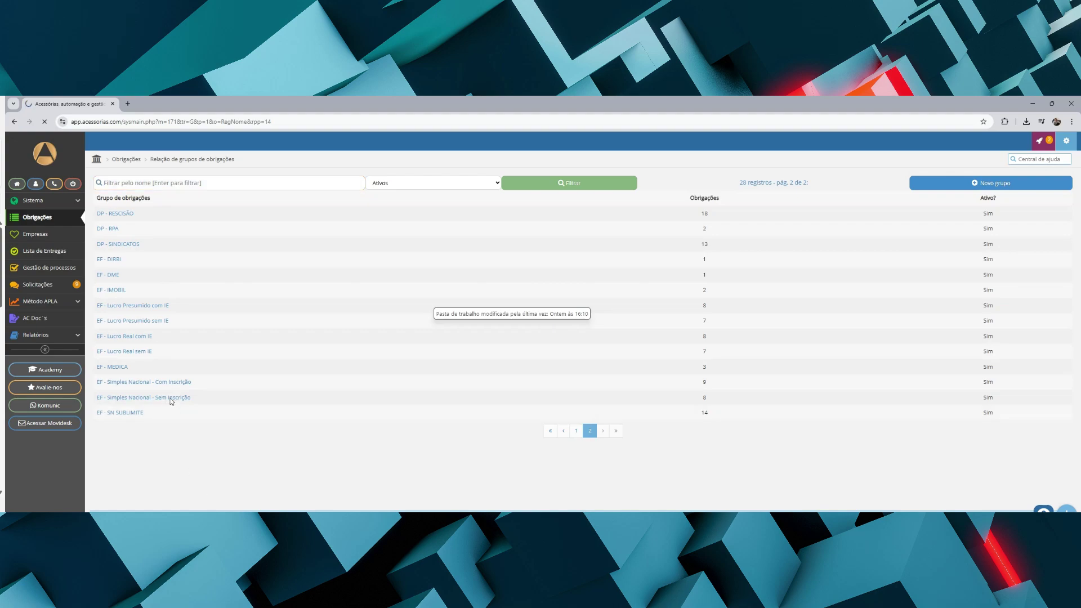
left_click(104, 247)
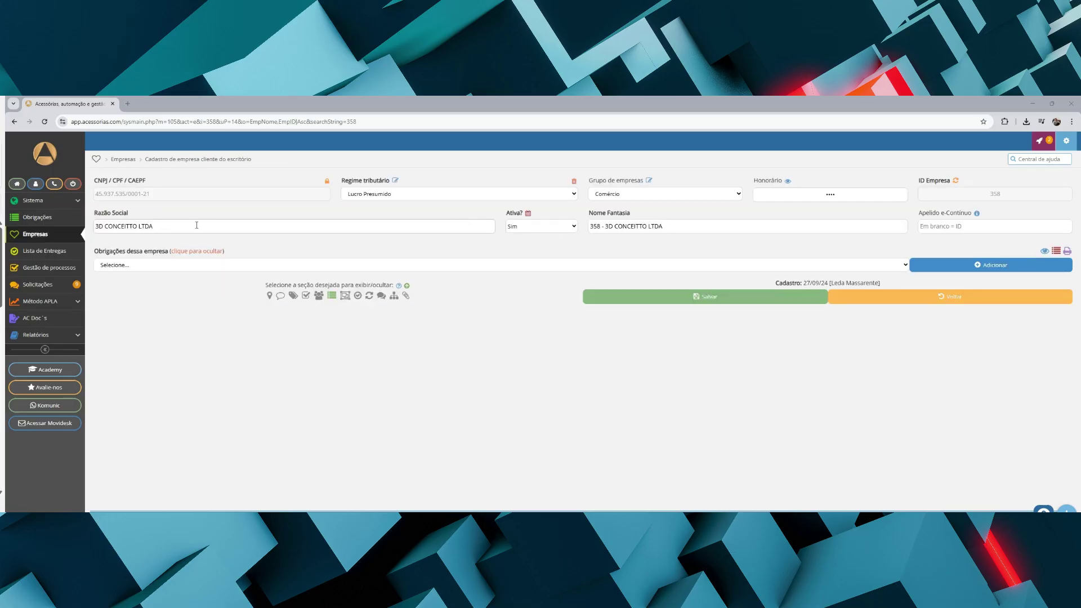
- Add the obligations of the group DP - ADTO 20 to the company 3D CONCEITTO LTDA
left_click(147, 269)
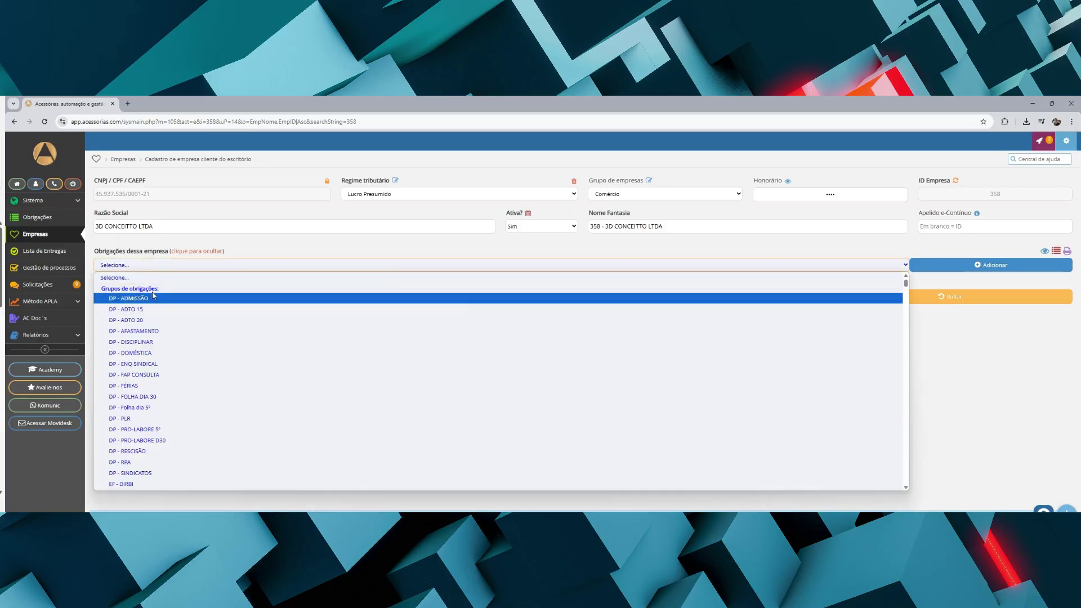
left_click(140, 321)
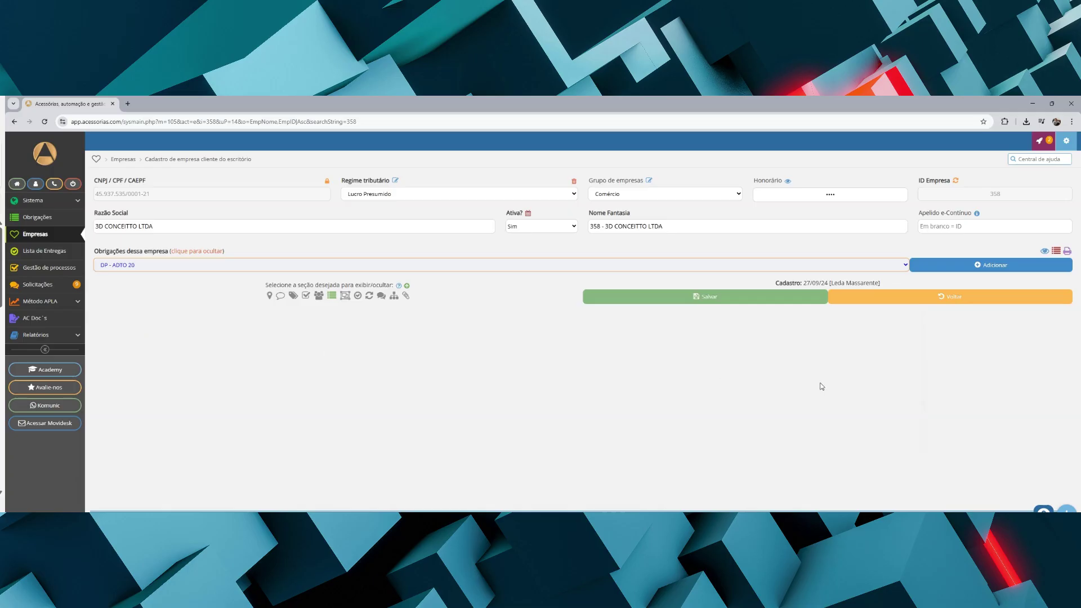
left_click(939, 268)
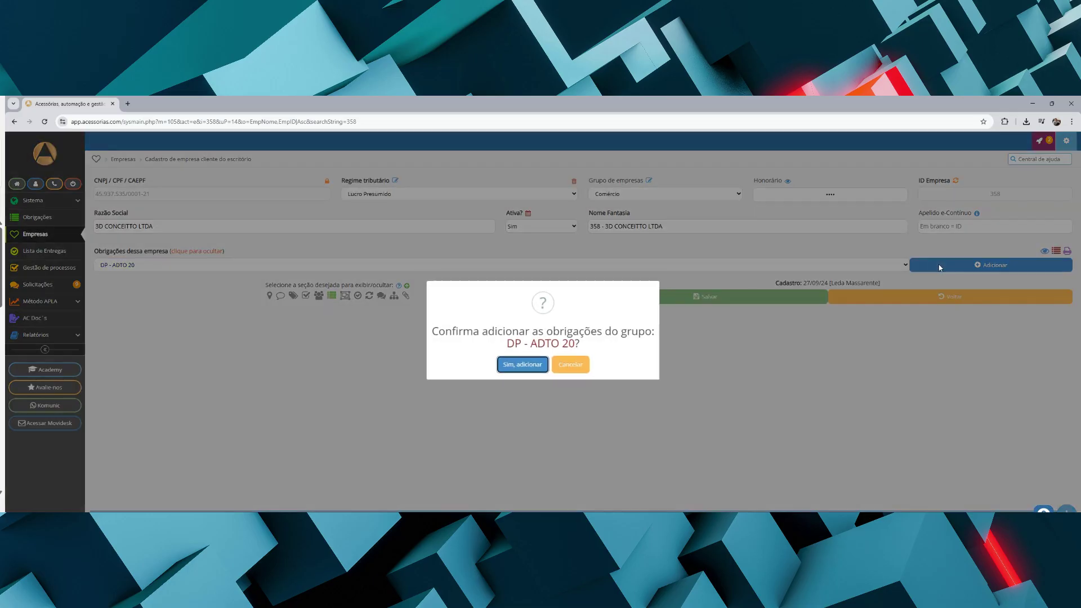
left_click(523, 365)
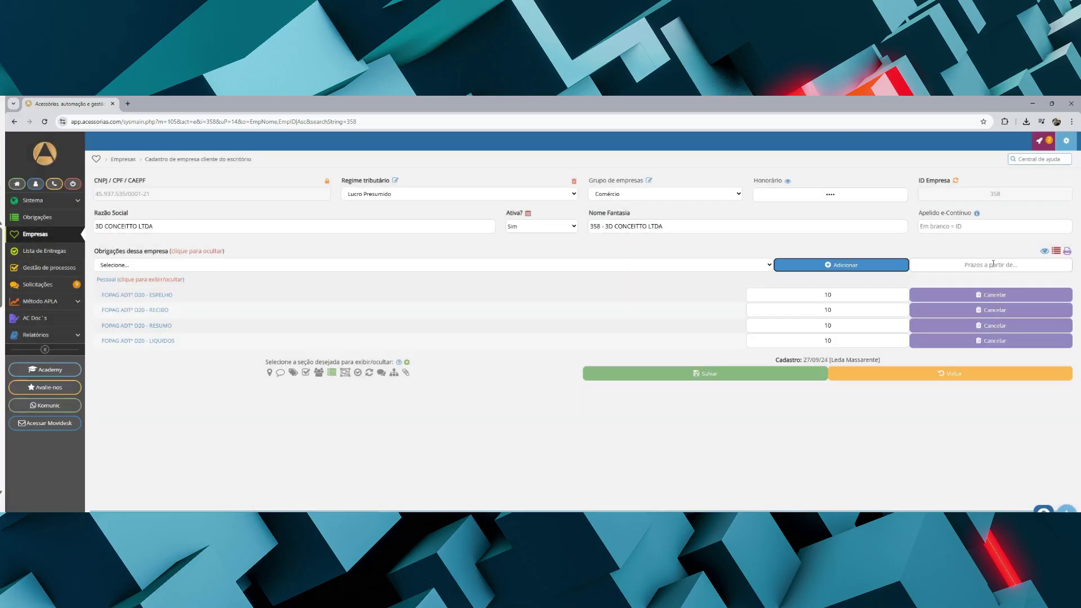
- Set the start date for the added obligations' deadlines to 01/06/2025
left_click(994, 264)
type("0")
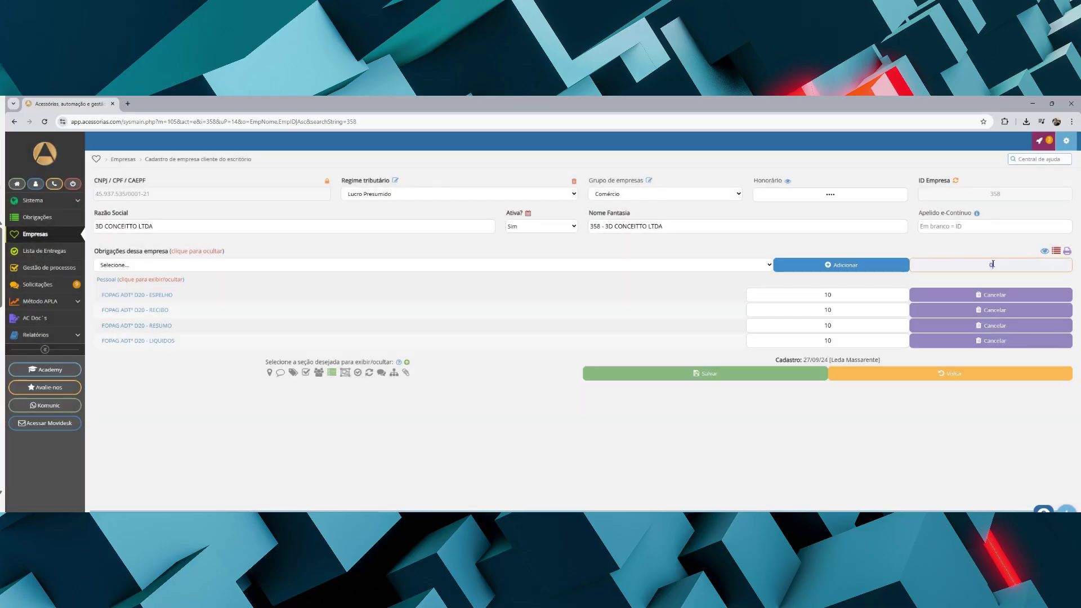
type("1/06/2025")
key("ctrl+a")
- Add the obligations of the group DP - Folha dia 5º to the company and review the resulting list
left_click(145, 266)
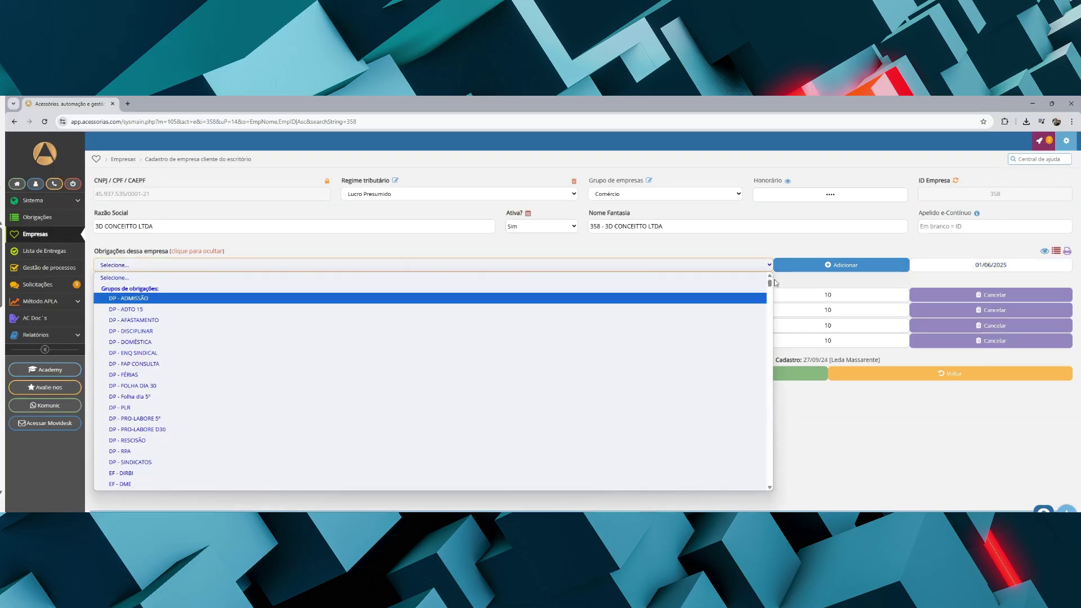
mouse_move(769, 283)
left_mouse_down()
mouse_move(754, 389)
mouse_move(753, 275)
left_mouse_up()
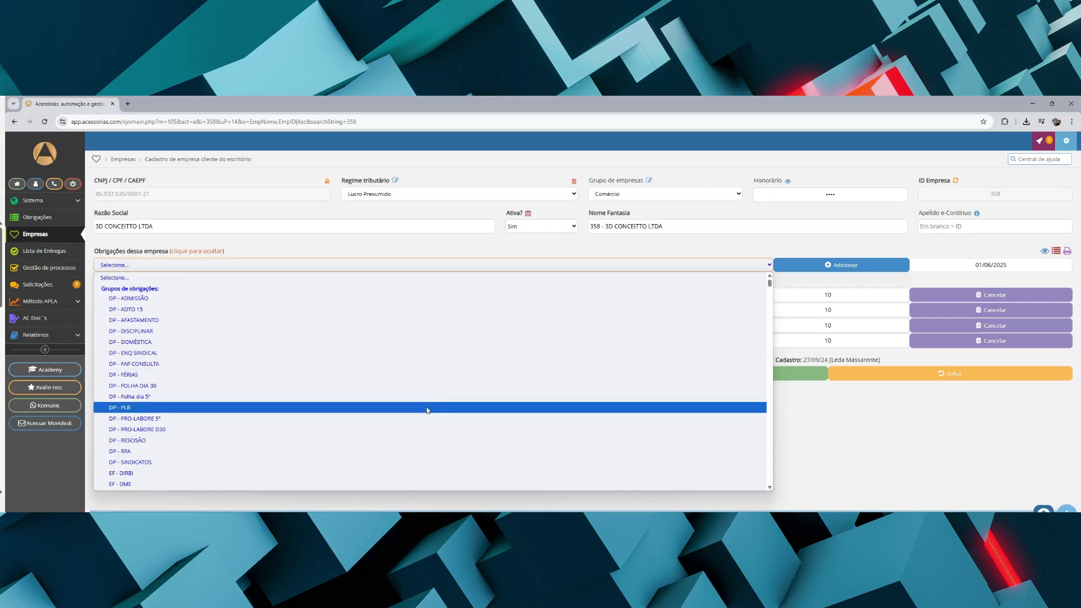
key("Down")
key("Down")
key("Down")
key("Down")
key("Down")
key("Down")
key("Down")
key("Down")
key("Down")
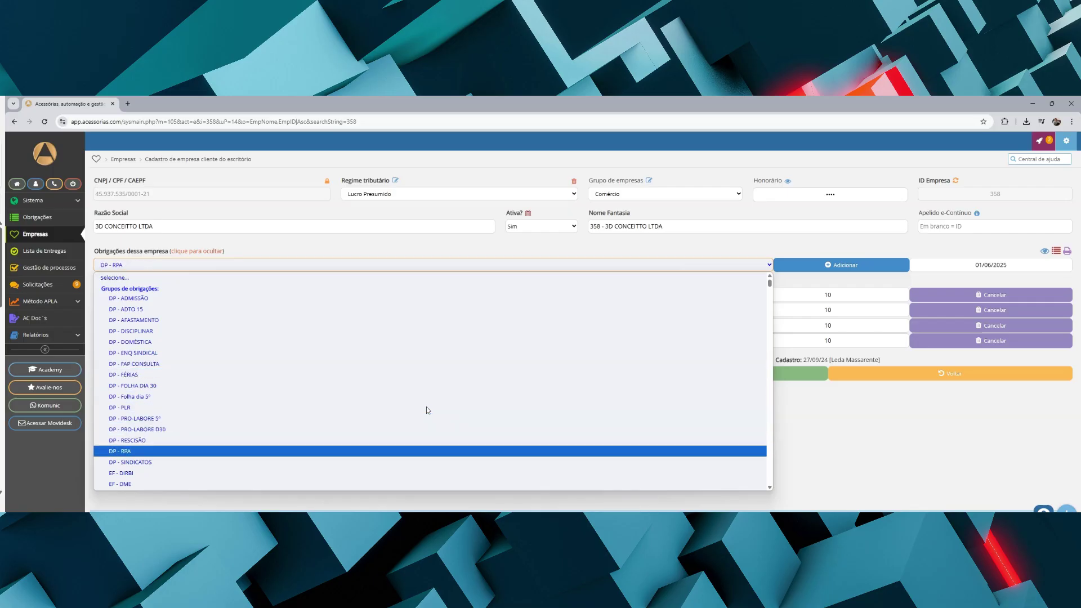
key("Up")
key("Up")
key("Up")
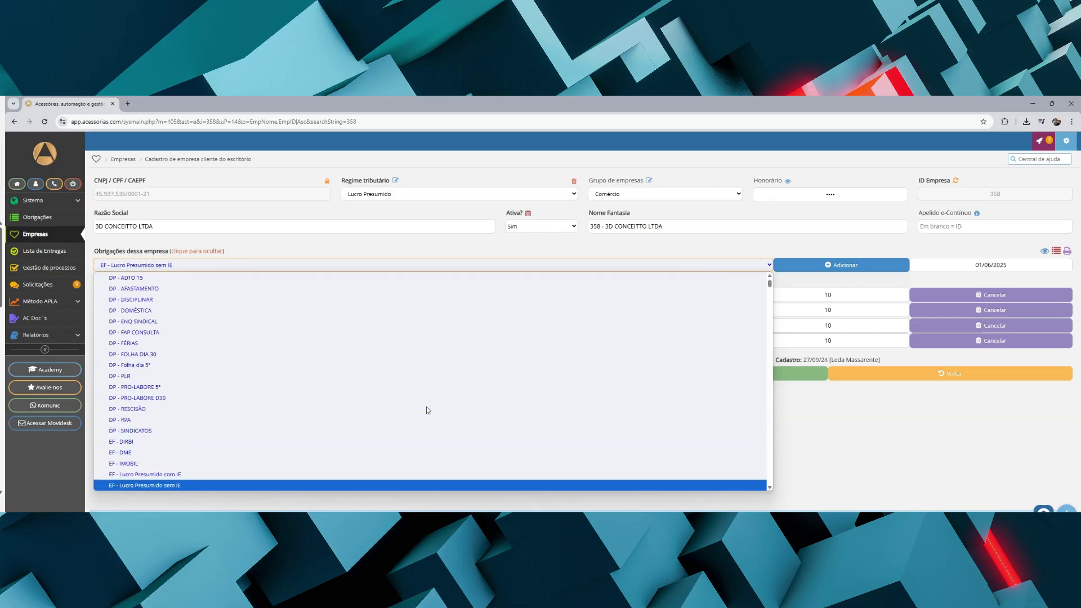
key("Up")
key("Up")
key("Up")
key("Up")
key("Up")
key("Up")
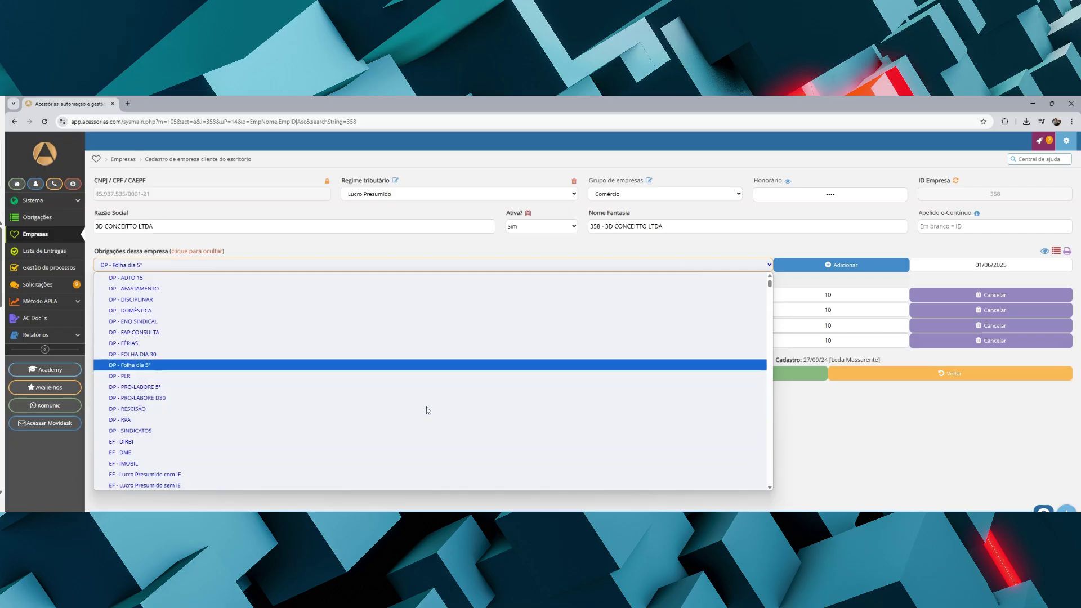
key("Up")
key("Up")
key("Up")
key("Up")
key("Up")
key("Up")
key("Up")
key("Up")
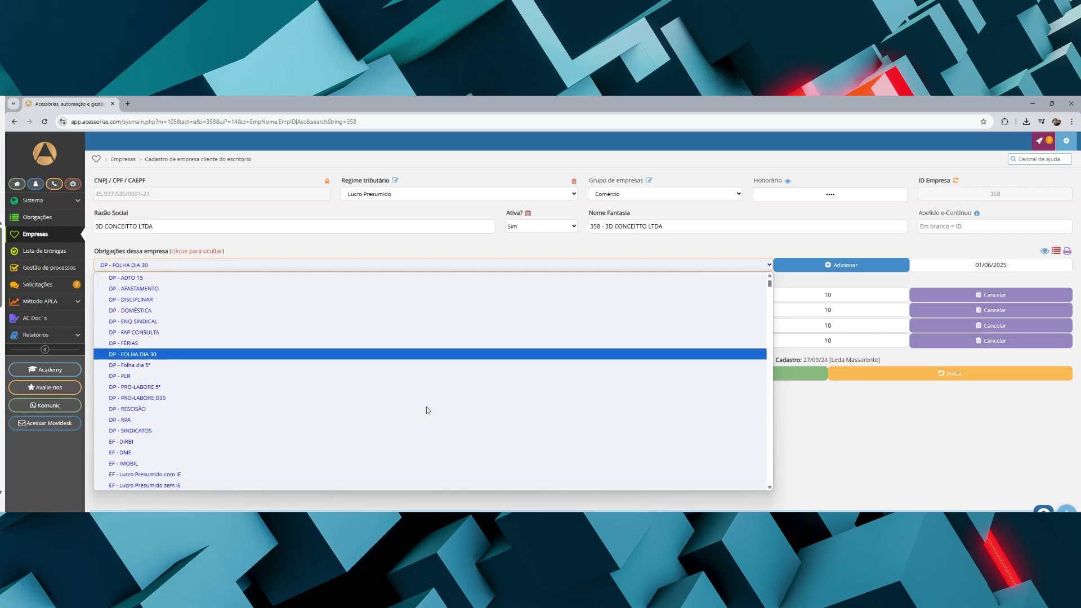
key("Up")
key("Down")
key("Down")
key("Down")
key("Down")
key("Down")
key("Down")
key("Down")
key("Down")
key("Down")
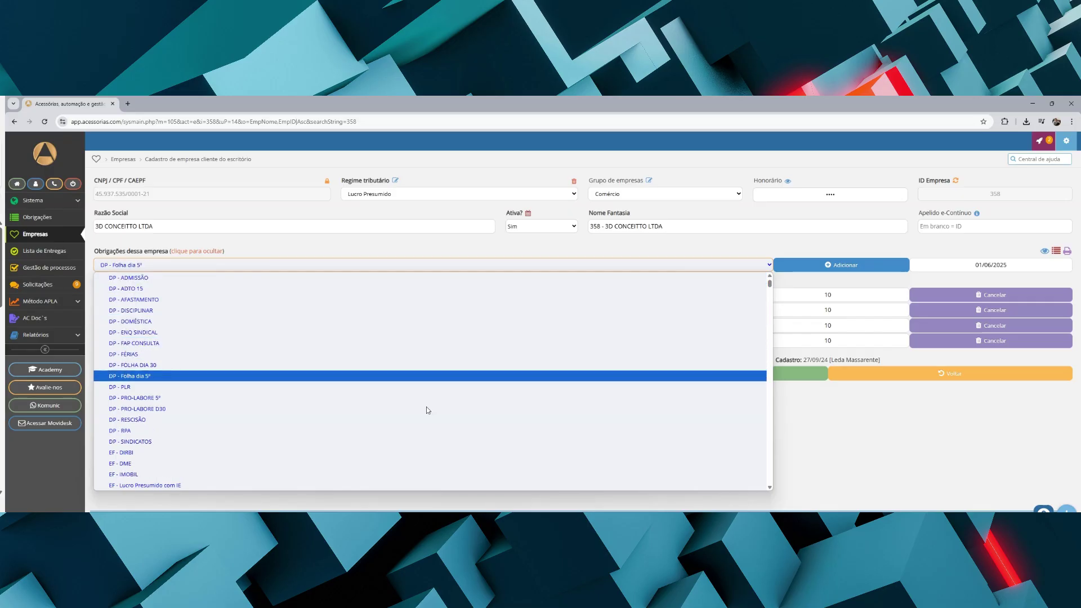
left_click(356, 380)
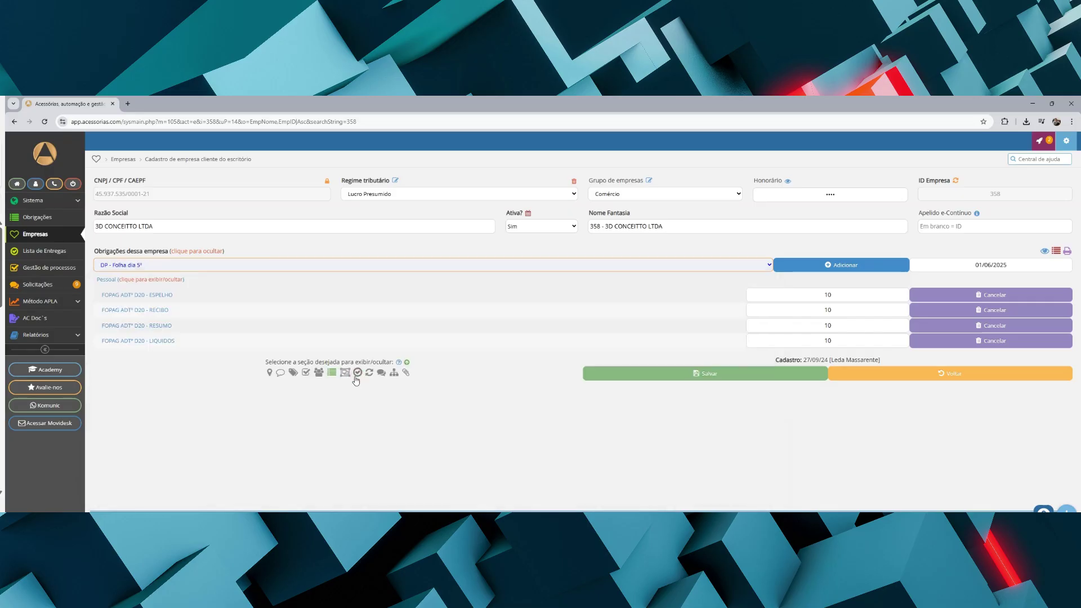
left_click(841, 269)
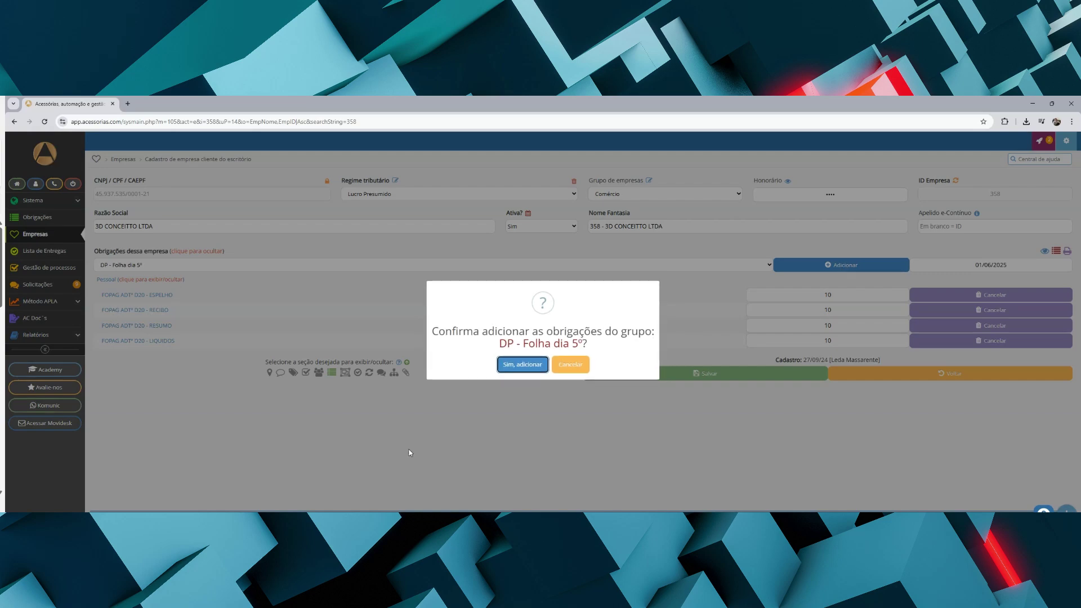
left_click(512, 365)
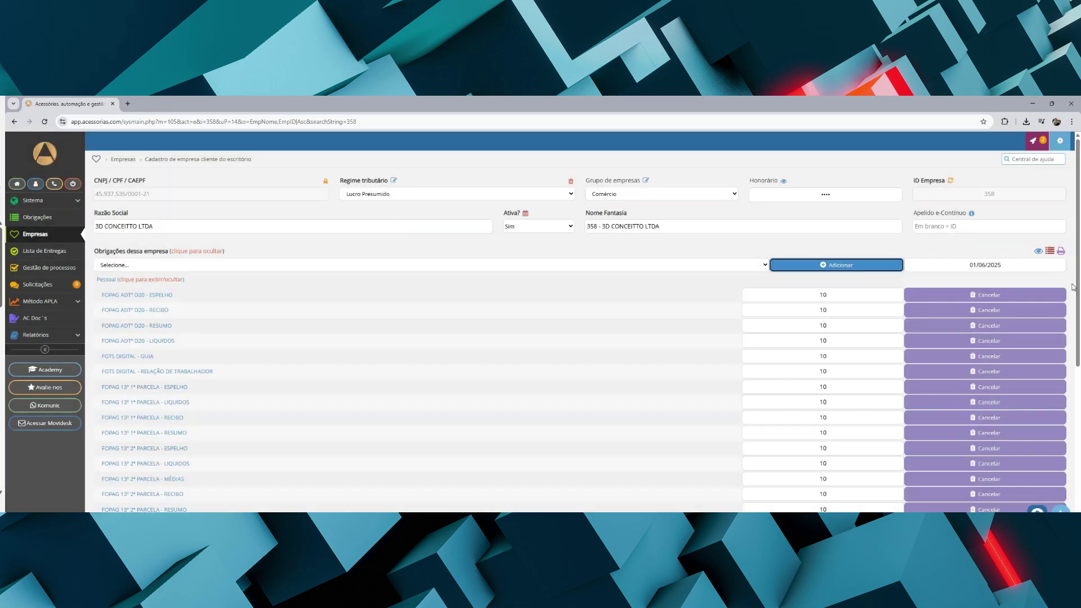
scroll(1075, 294, "down", 1)
left_click_drag(1075, 294, 1077, 250)
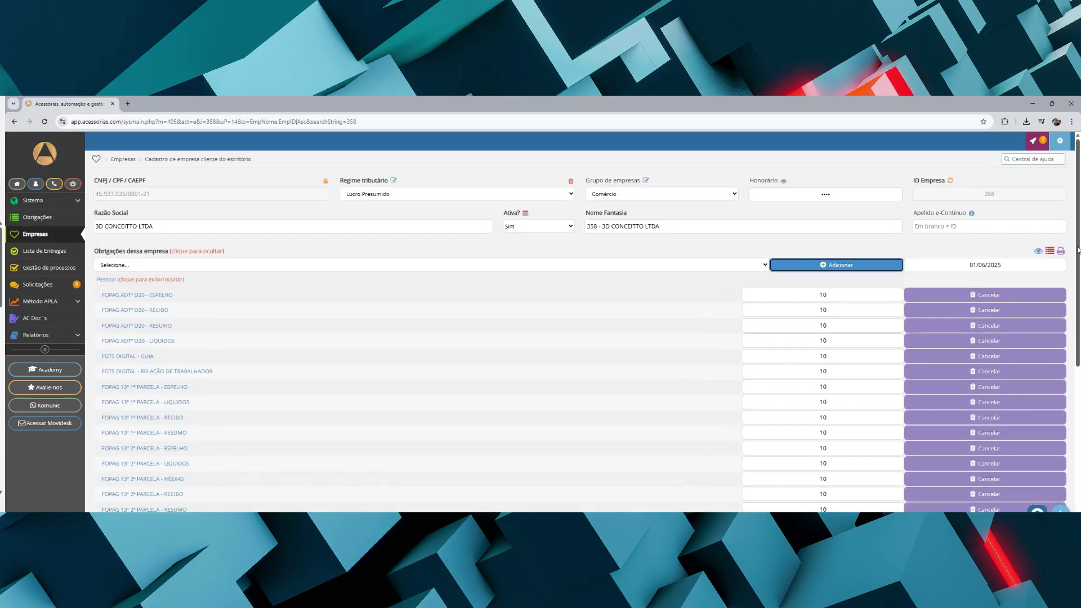
mouse_move(1079, 277)
left_mouse_down()
mouse_move(1079, 428)
mouse_move(1079, 265)
left_mouse_up()
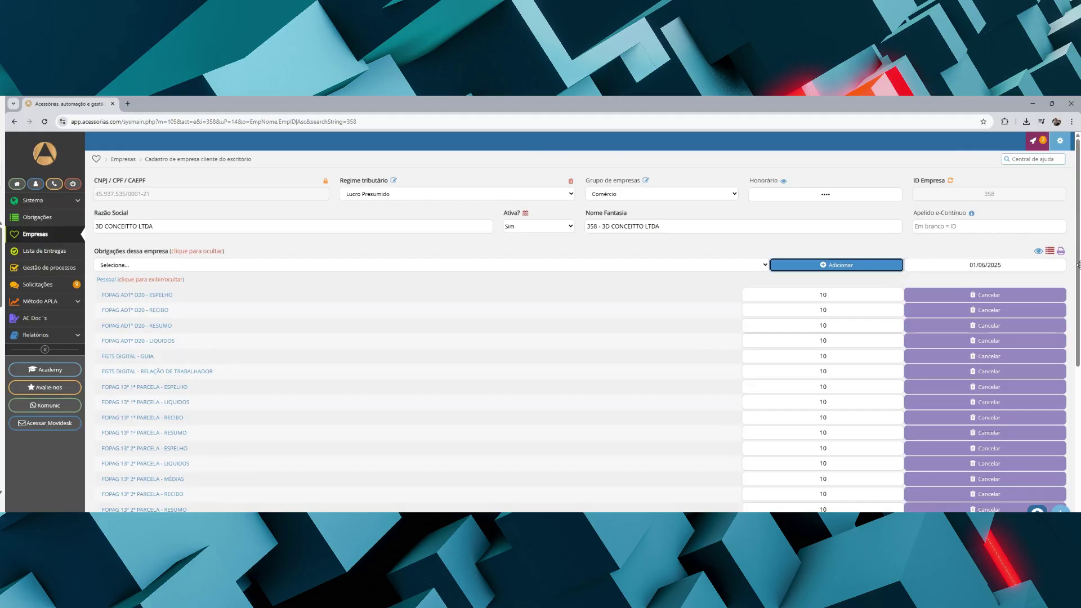
- Save the company record with the added obligations and expand its Pessoal section to review the assigned obligations
scroll(1079, 267, "down", 1)
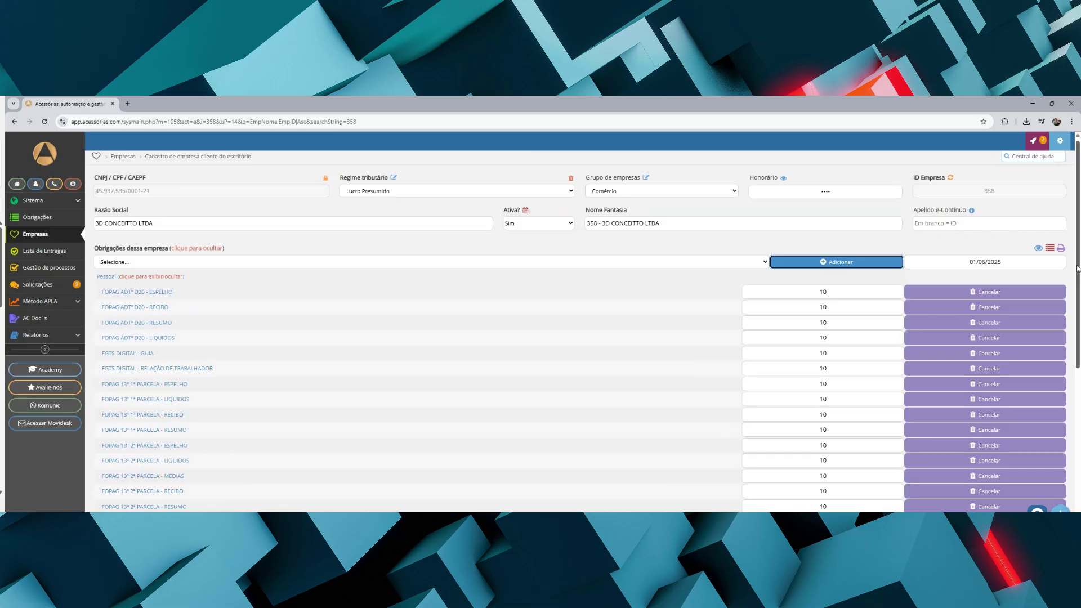
scroll(1078, 268, "down", 1)
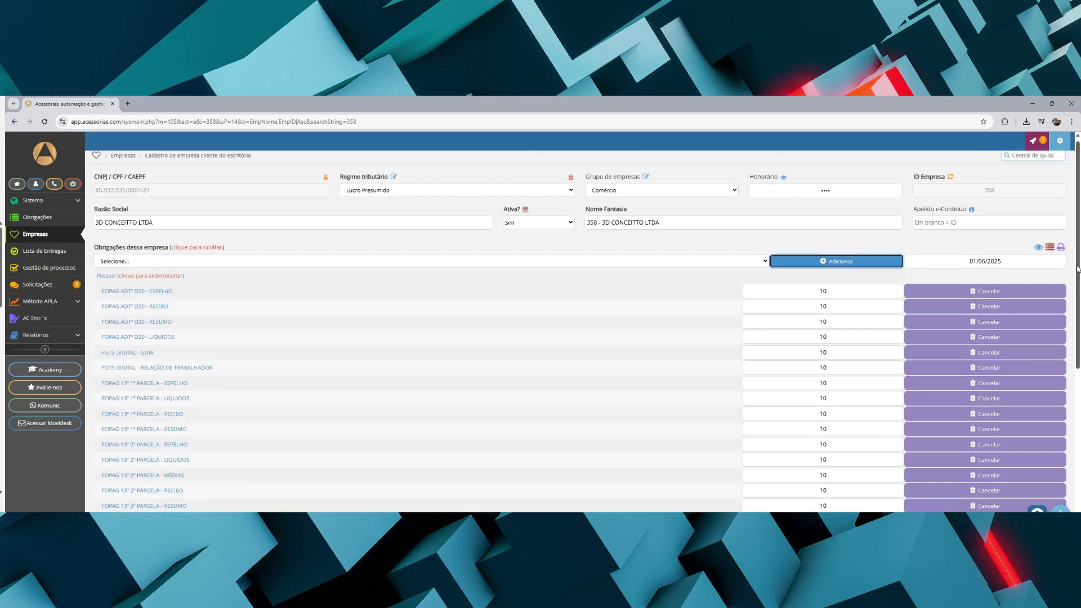
scroll(1078, 268, "down", 5)
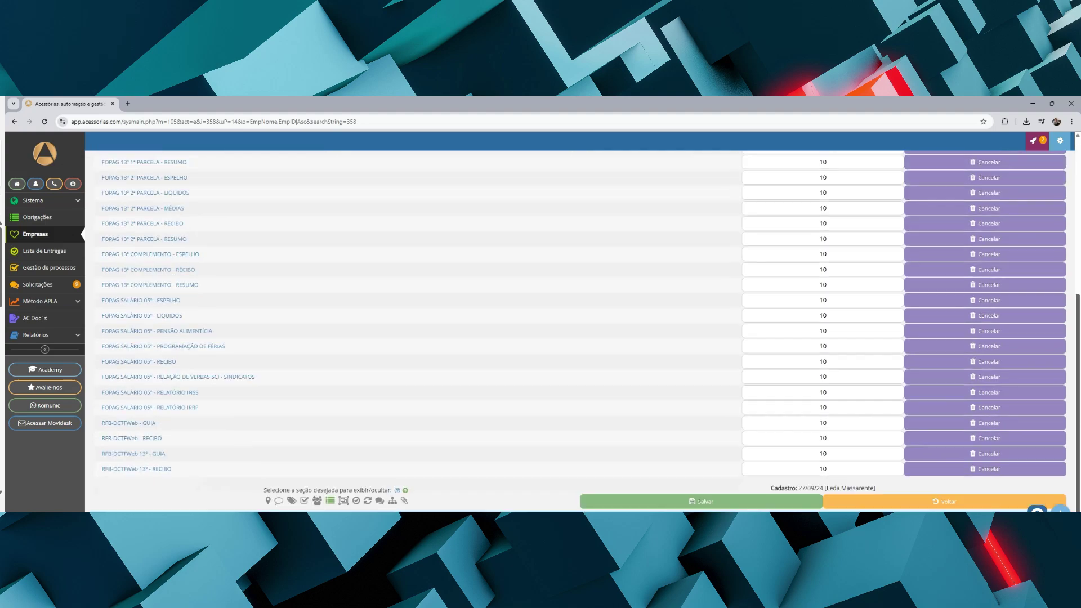
left_click(760, 502)
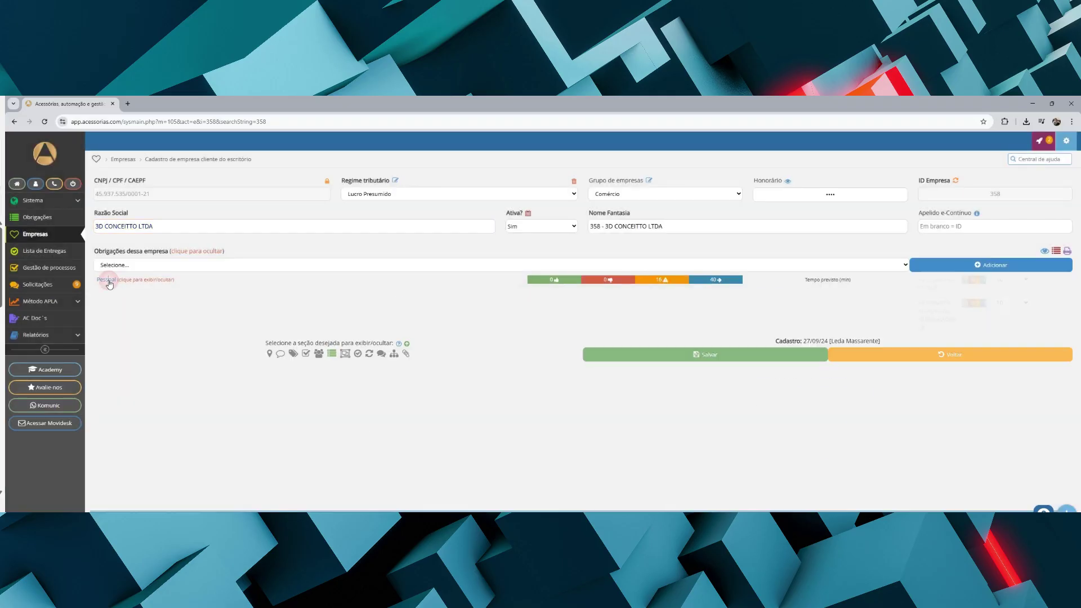
left_click(107, 280)
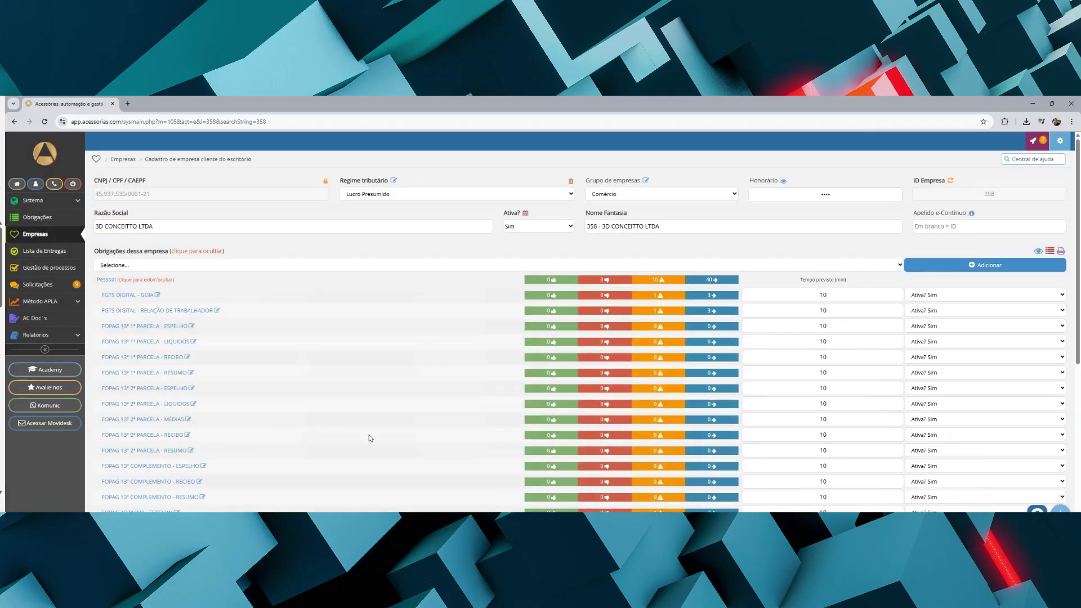
left_click_drag(1077, 281, 1080, 215)
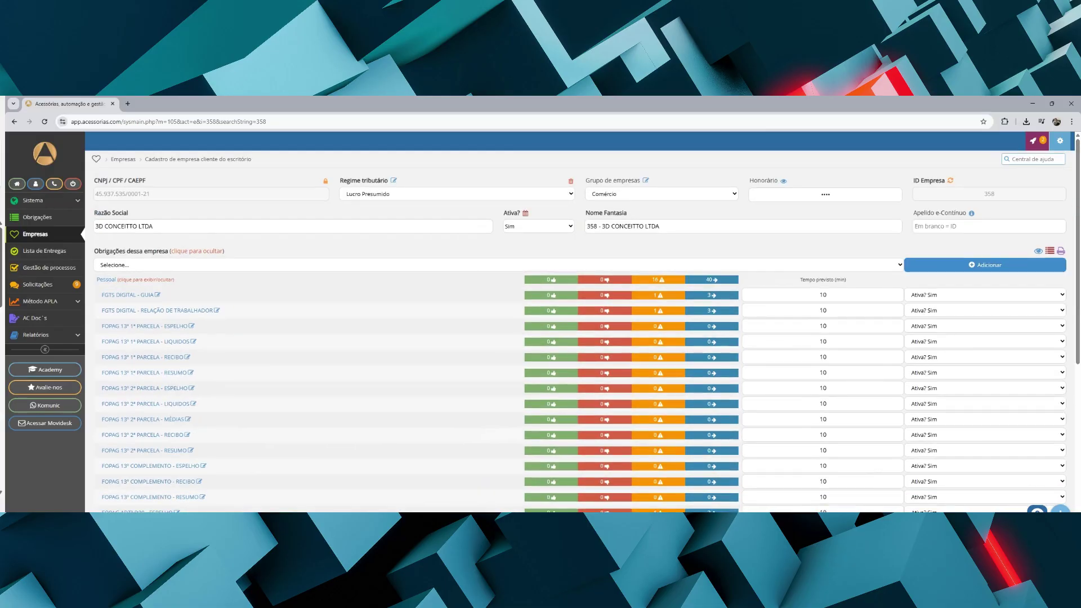